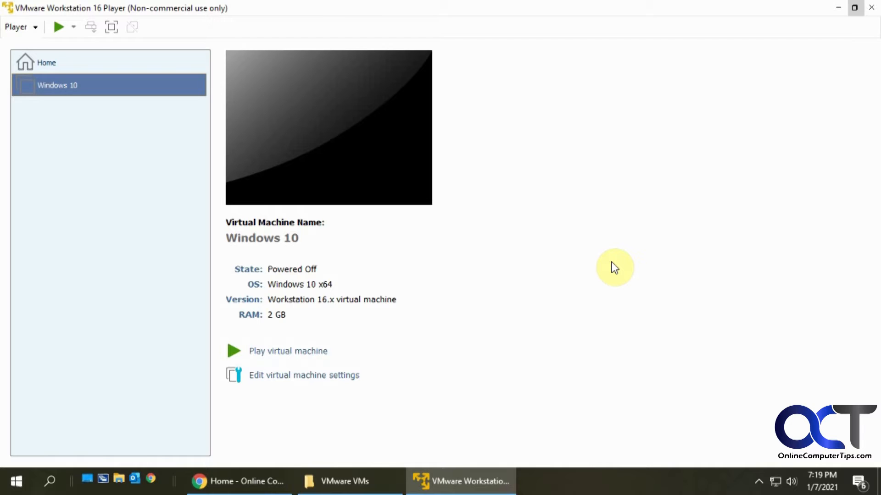
Step: Start a new virtual machine from the installer image D:\ISO\Windows 10.iso and name it Windows 10 Home
{"action": "left_click", "coordinate": [35, 28]}
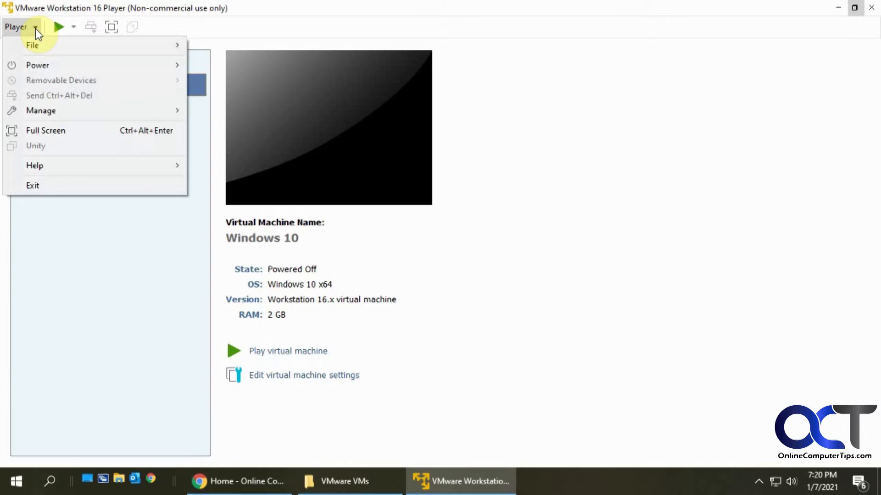
{"action": "mouse_move", "coordinate": [41, 46]}
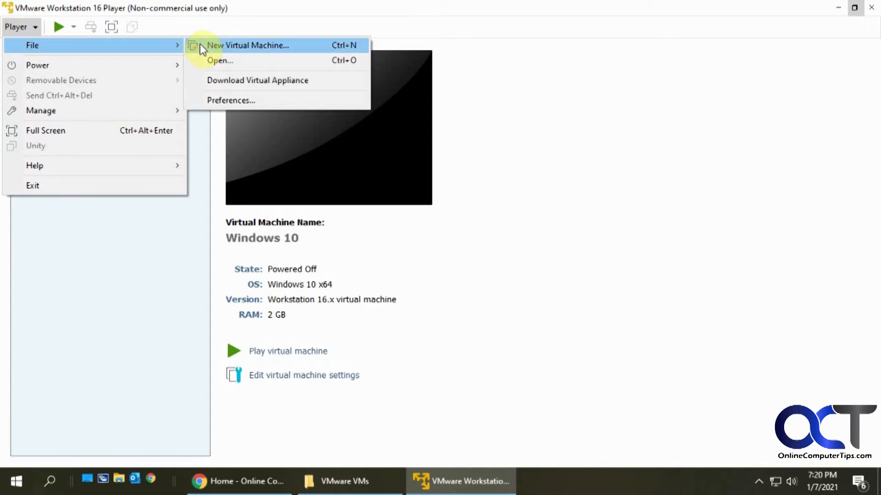
{"action": "left_click", "coordinate": [222, 46]}
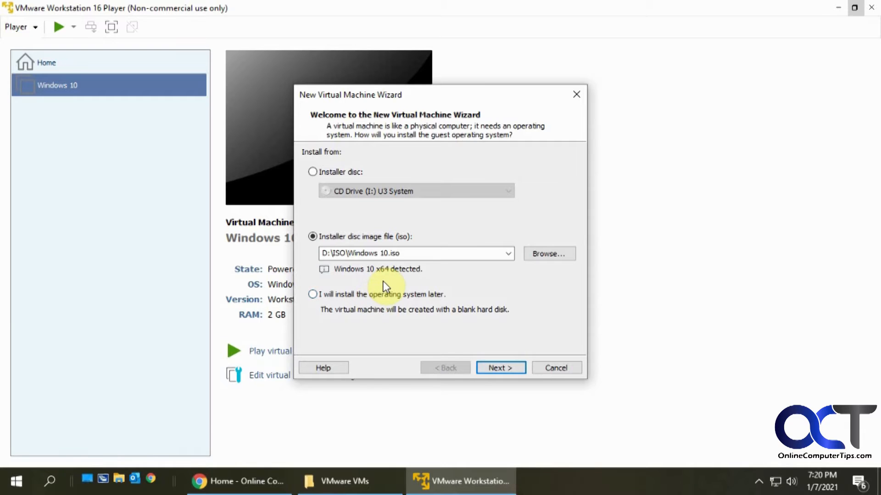
{"action": "left_click", "coordinate": [503, 368]}
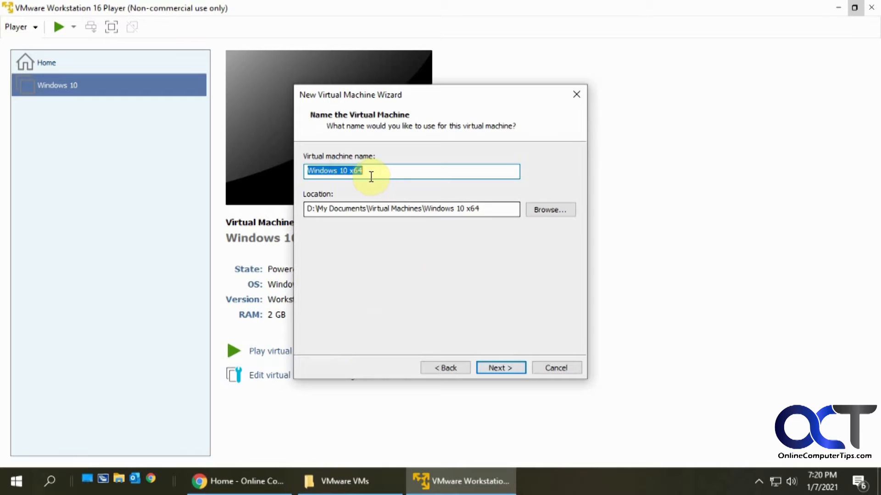
{"action": "left_click_drag", "start_coordinate": [363, 171], "coordinate": [351, 170]}
{"action": "type", "text": "Home"}
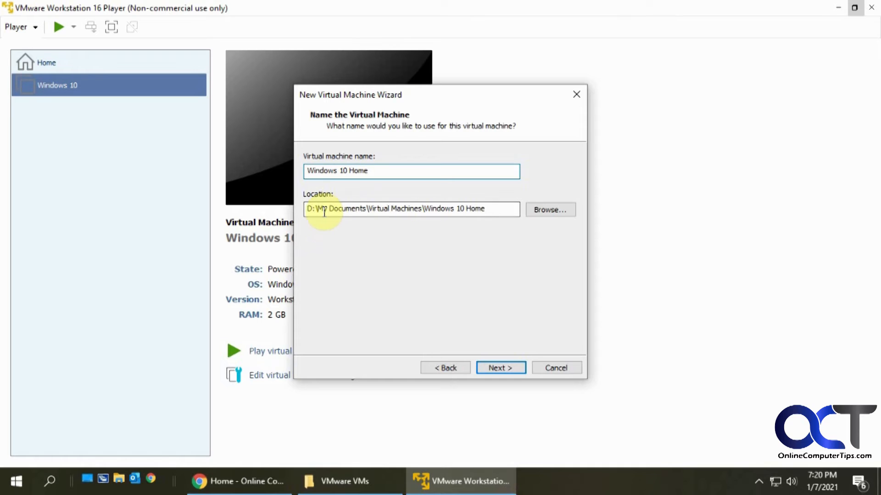
Step: Set the virtual machine's location to the existing folder D:\VMware VMs\Windows 10 Home and proceed to the disk capacity settings
{"action": "left_click", "coordinate": [563, 212]}
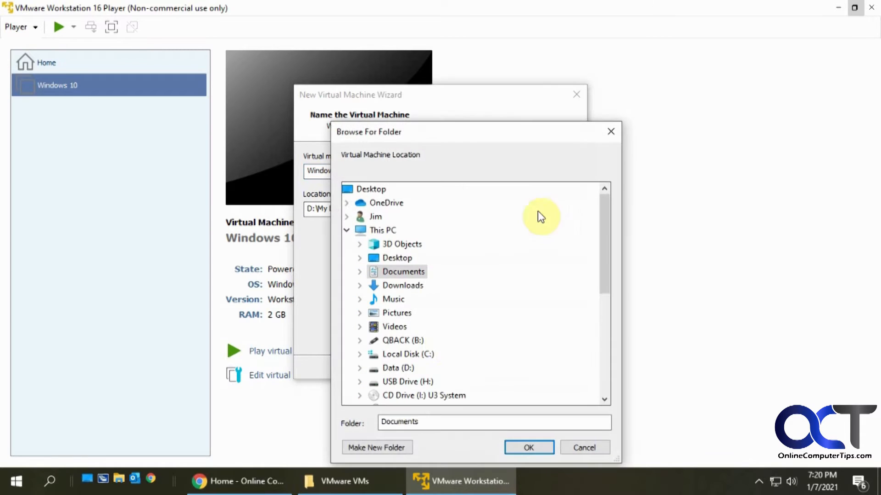
{"action": "double_click", "coordinate": [397, 367]}
{"action": "scroll", "coordinate": [503, 331], "scroll_direction": "down", "scroll_amount": 3}
{"action": "scroll", "coordinate": [503, 331], "scroll_direction": "down", "scroll_amount": 2}
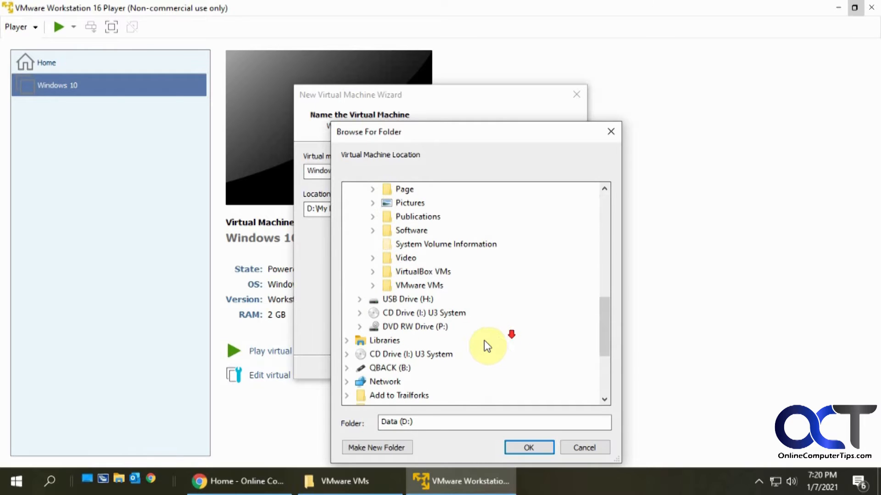
{"action": "double_click", "coordinate": [432, 286]}
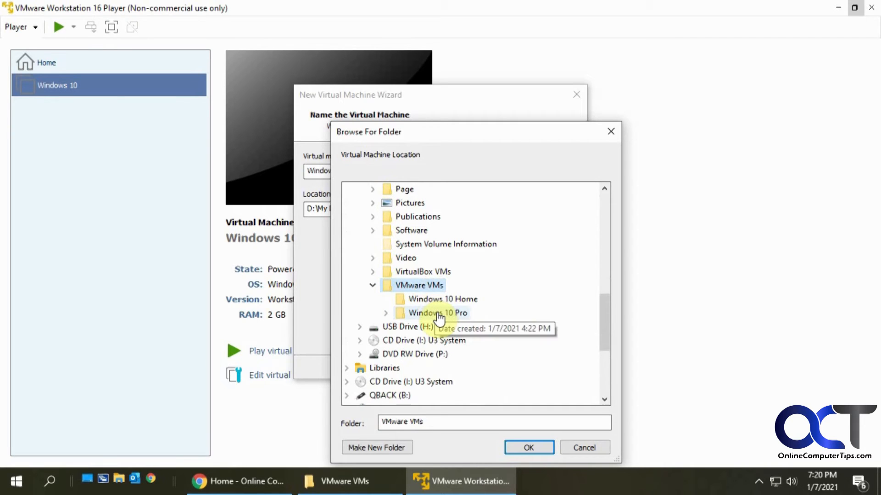
{"action": "left_click", "coordinate": [443, 300]}
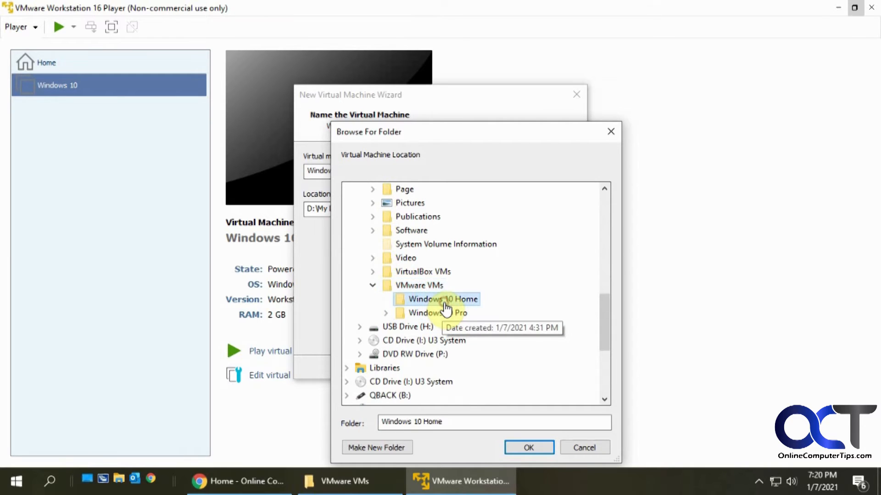
{"action": "left_click", "coordinate": [530, 447]}
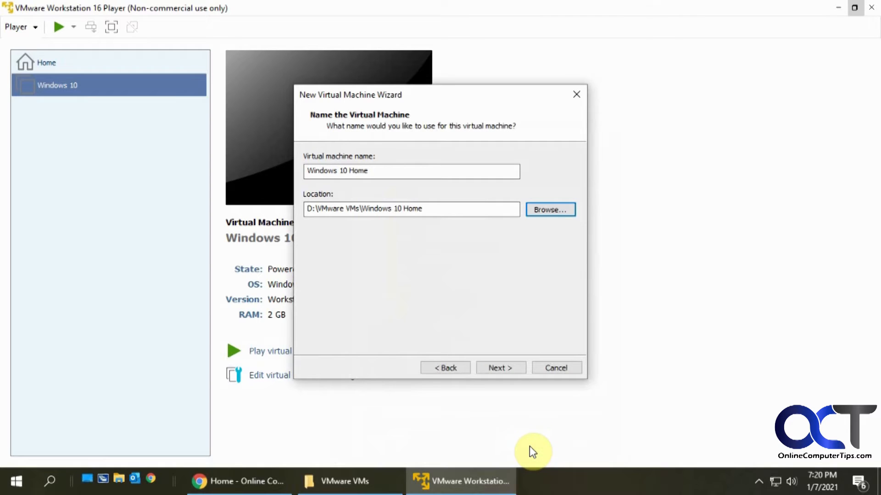
{"action": "left_click", "coordinate": [507, 366]}
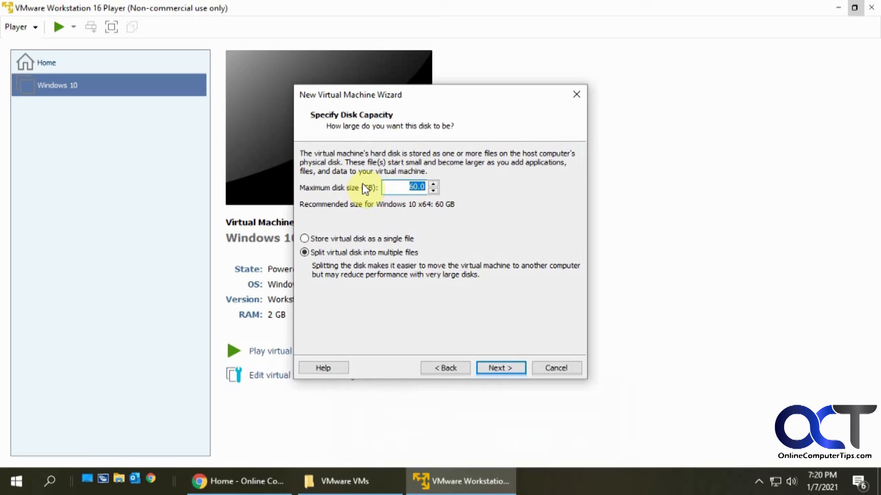
Step: Set the maximum disk size to 20 GB and store the virtual disk as a single file
{"action": "left_click", "coordinate": [411, 188]}
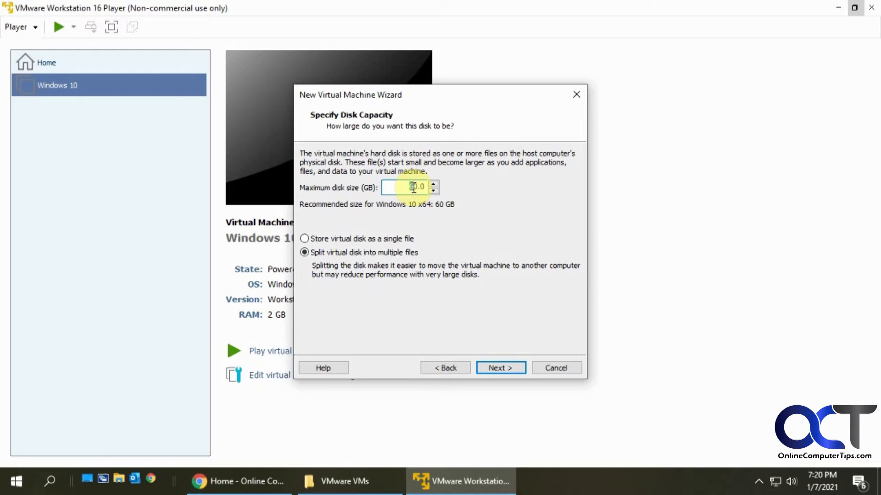
{"action": "type", "text": "2"}
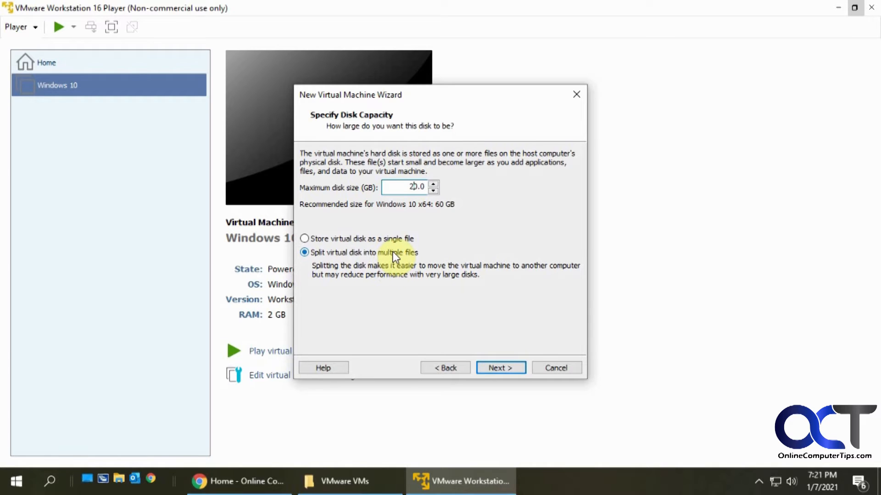
{"action": "left_click", "coordinate": [332, 239]}
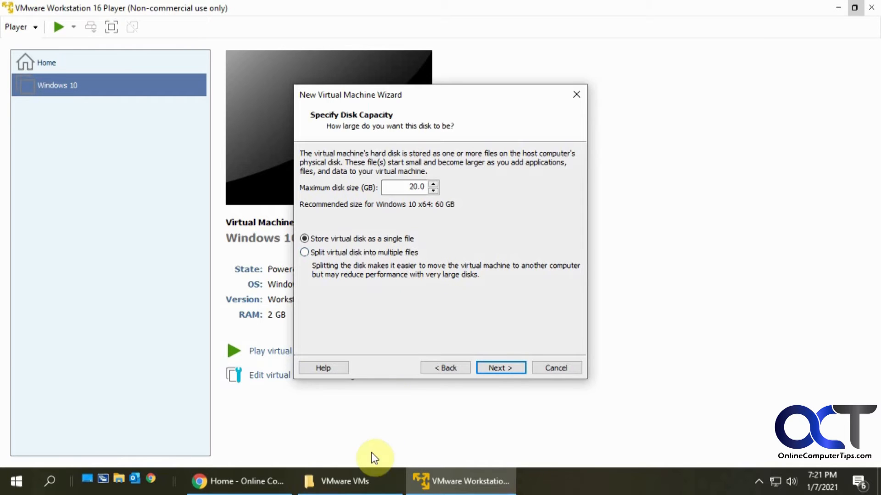
Step: Examine the split virtual disk files in the Windows 10 Pro folder in File Explorer, and return to the VMware wizard
{"action": "left_click", "coordinate": [367, 477]}
{"action": "double_click", "coordinate": [182, 109]}
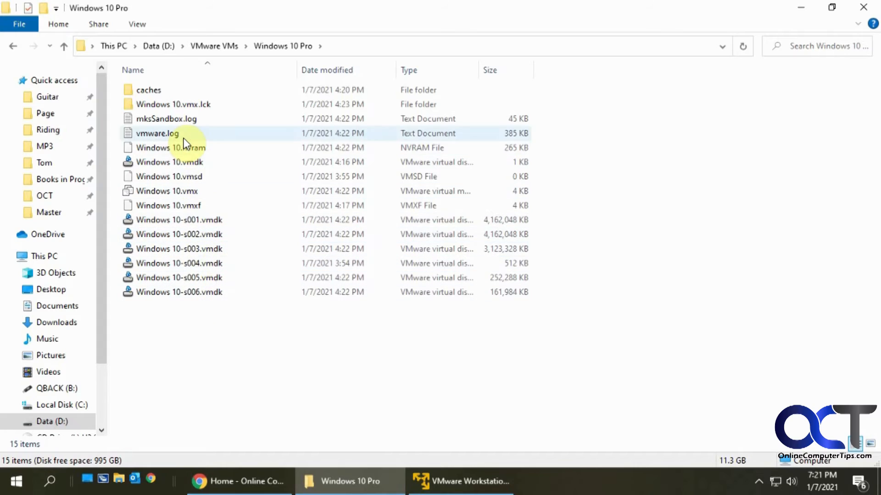
{"action": "left_click", "coordinate": [420, 479]}
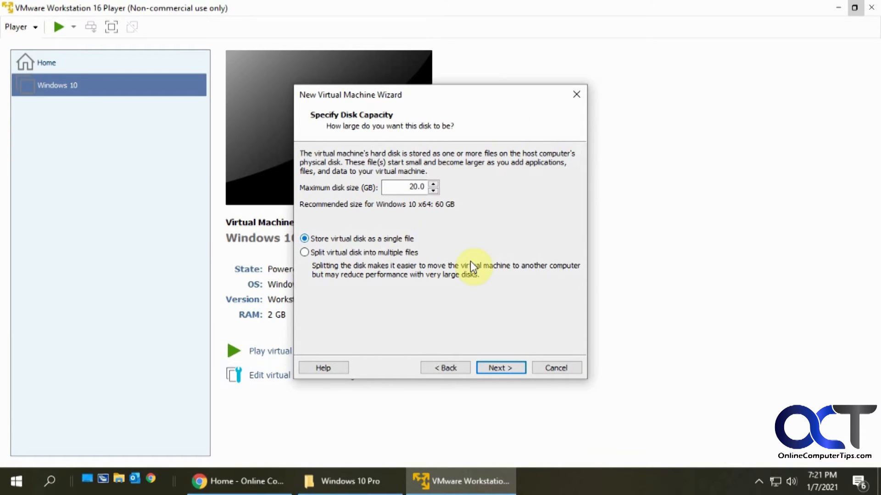
Step: Customize the new virtual machine's hardware to use 1 processor core and 4096 MB of memory
{"action": "left_click", "coordinate": [497, 365]}
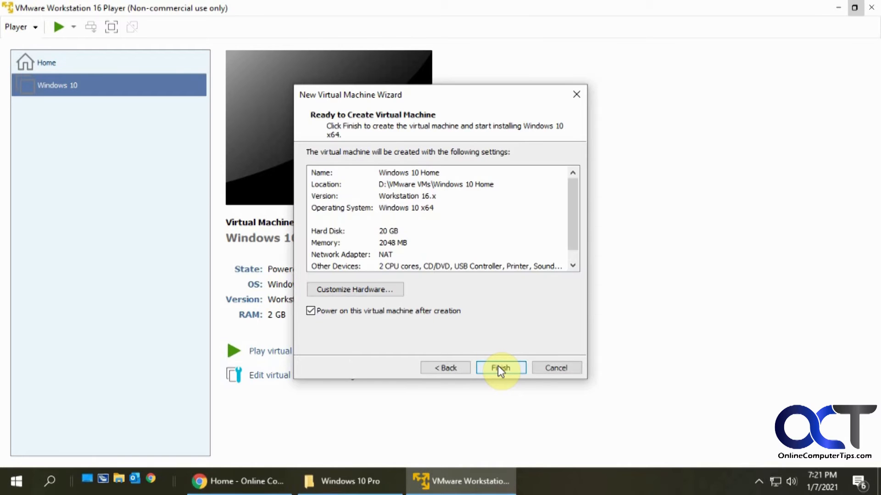
{"action": "left_click", "coordinate": [389, 289]}
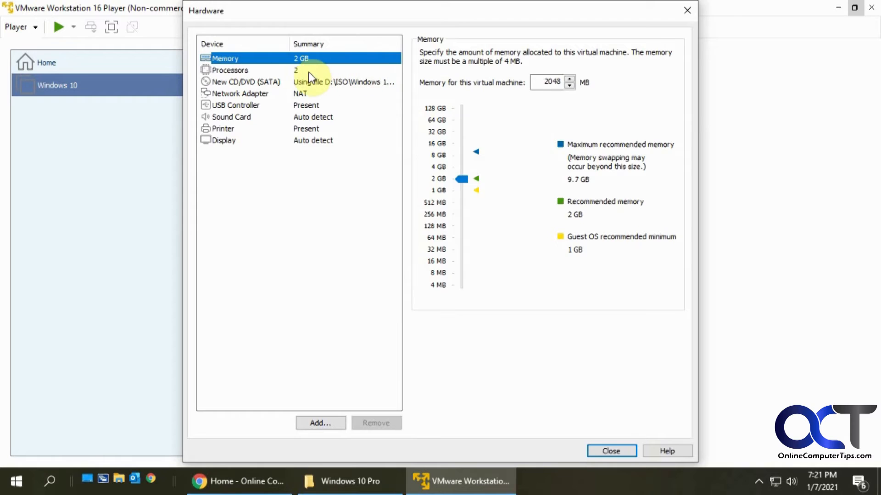
{"action": "left_click", "coordinate": [289, 70]}
{"action": "left_click", "coordinate": [566, 55]}
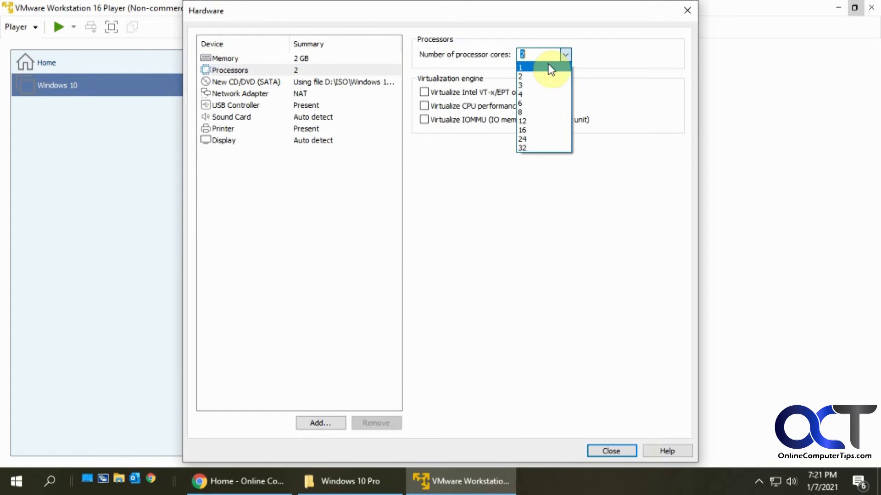
{"action": "left_click", "coordinate": [537, 66]}
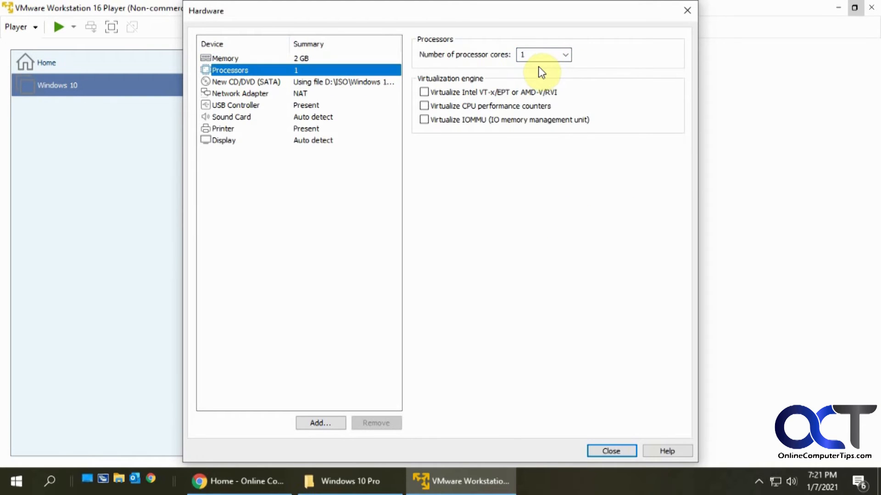
{"action": "left_click", "coordinate": [290, 58]}
{"action": "left_click_drag", "start_coordinate": [460, 178], "coordinate": [462, 169]}
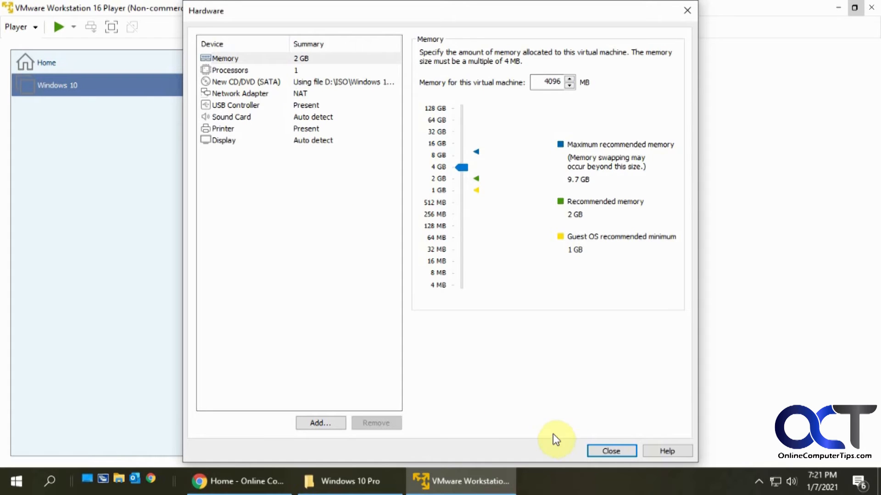
Step: View the hardware types that can be added without adding any, and close the hardware settings
{"action": "left_click", "coordinate": [330, 428]}
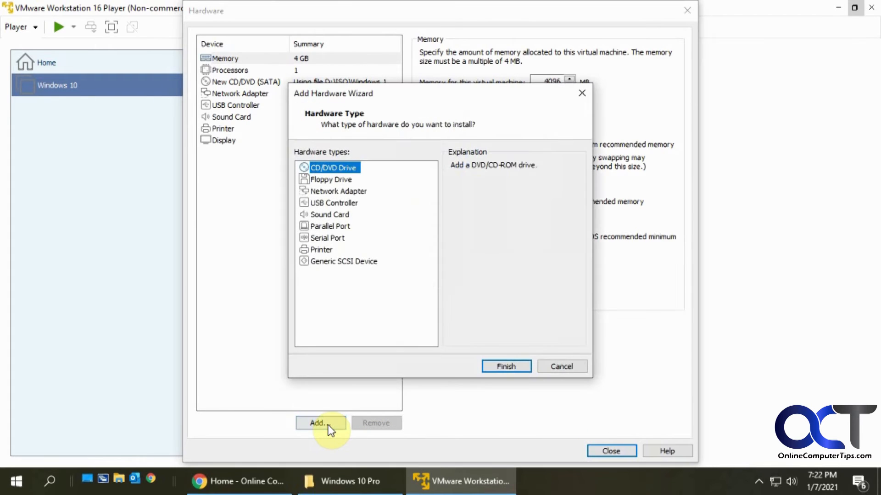
{"action": "left_click", "coordinate": [564, 367]}
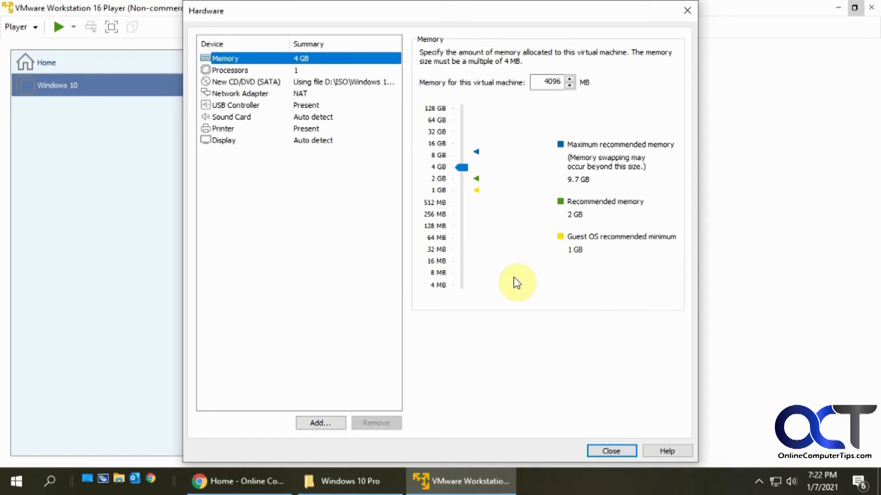
{"action": "left_click", "coordinate": [611, 450]}
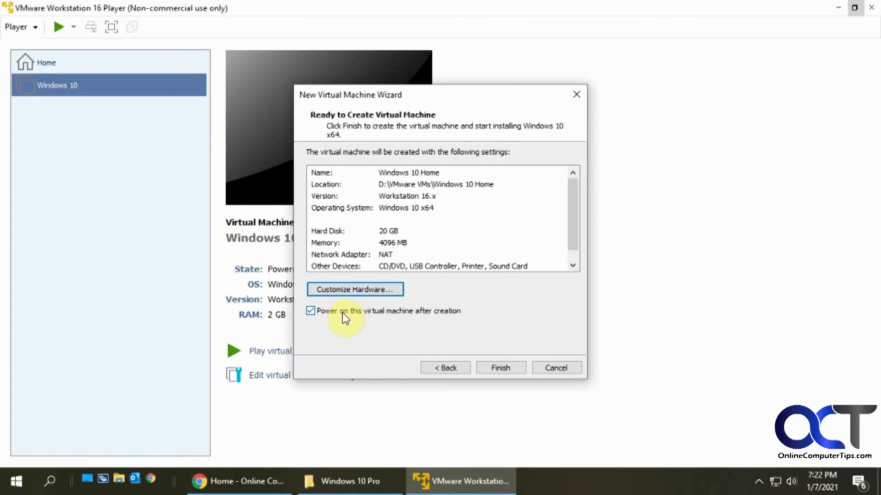
Step: Finish creating the virtual machine, keeping the option to power it on after creation enabled
{"action": "left_click", "coordinate": [398, 312]}
{"action": "left_click", "coordinate": [397, 312]}
{"action": "left_click", "coordinate": [500, 367]}
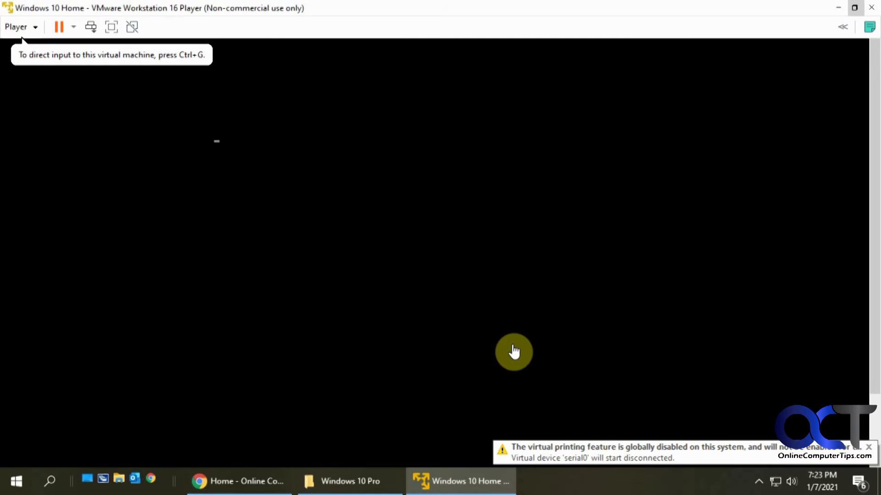
Step: Boot the virtual machine from the installer disc and start installing Windows with English (United States) and the US keyboard
{"action": "left_click", "coordinate": [522, 354]}
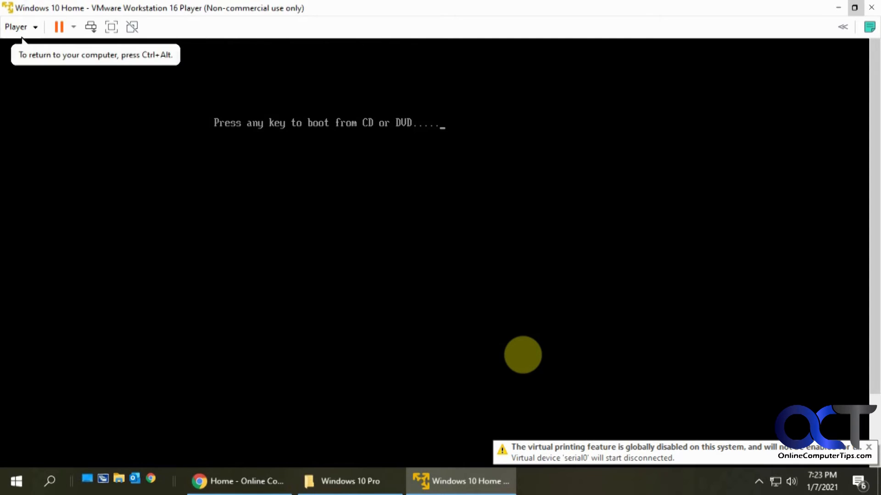
{"action": "key", "text": "Return"}
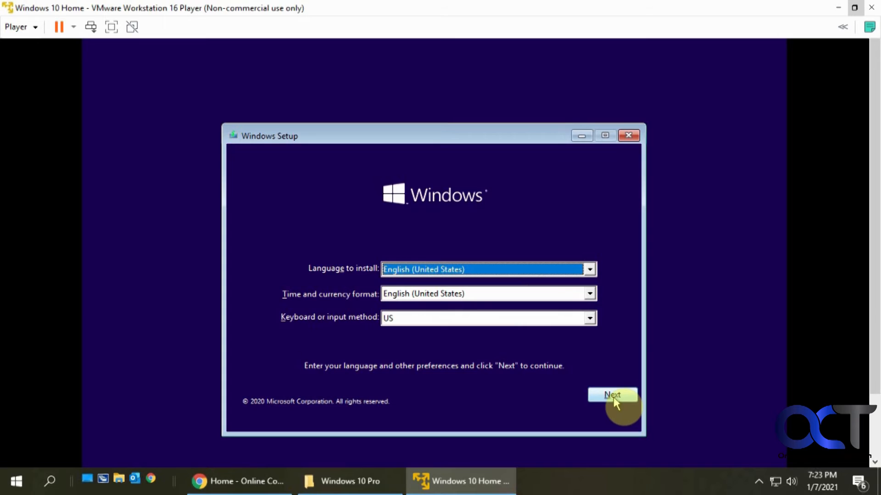
{"action": "left_click", "coordinate": [616, 397]}
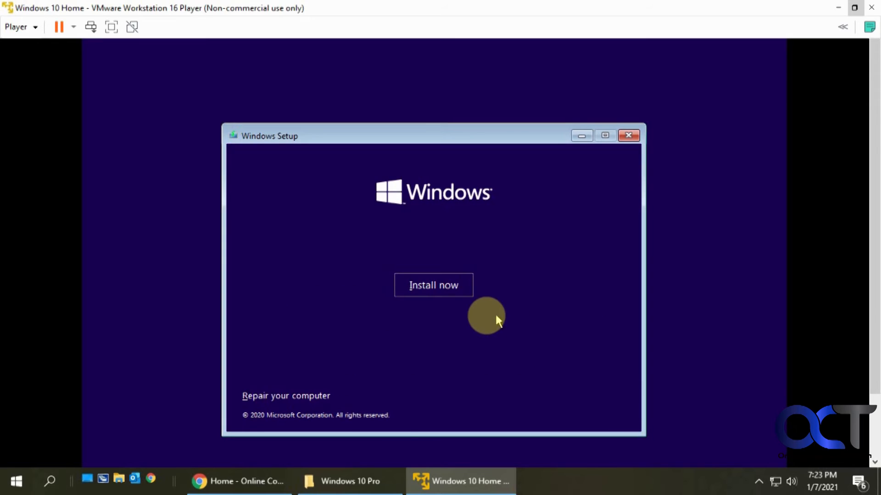
{"action": "left_click", "coordinate": [451, 287]}
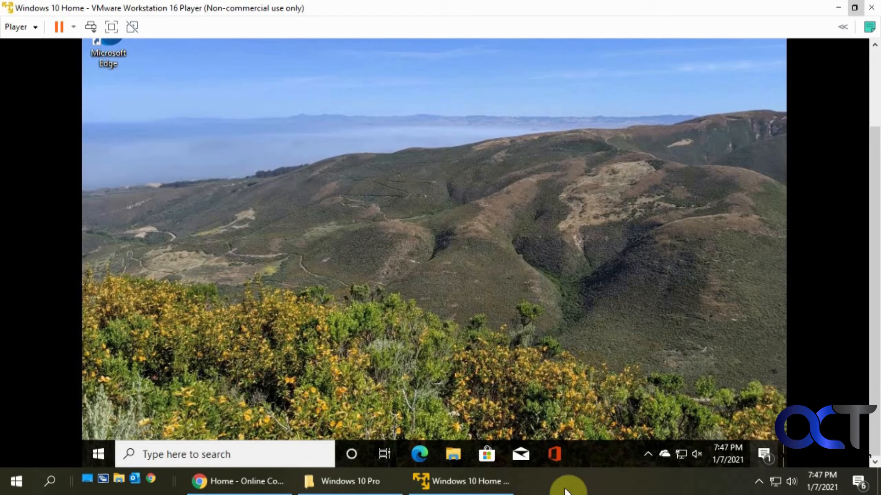
Step: Examine the virtual disk file Windows 10 Home.vmdk in the Windows 10 Home folder in File Explorer, and return to VMware
{"action": "left_click", "coordinate": [384, 490]}
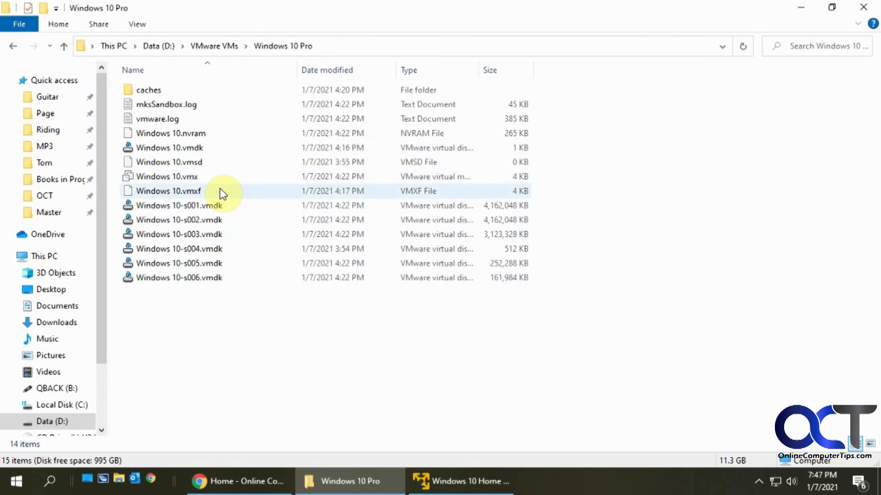
{"action": "left_click", "coordinate": [223, 46]}
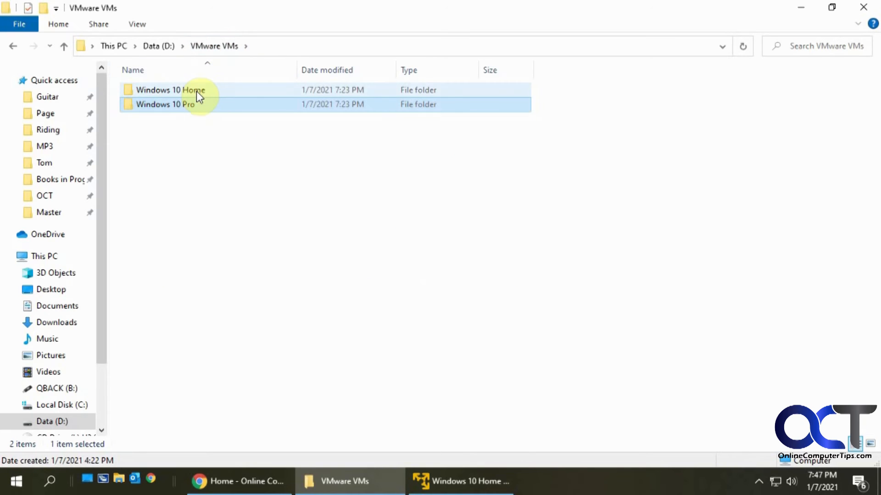
{"action": "double_click", "coordinate": [196, 90]}
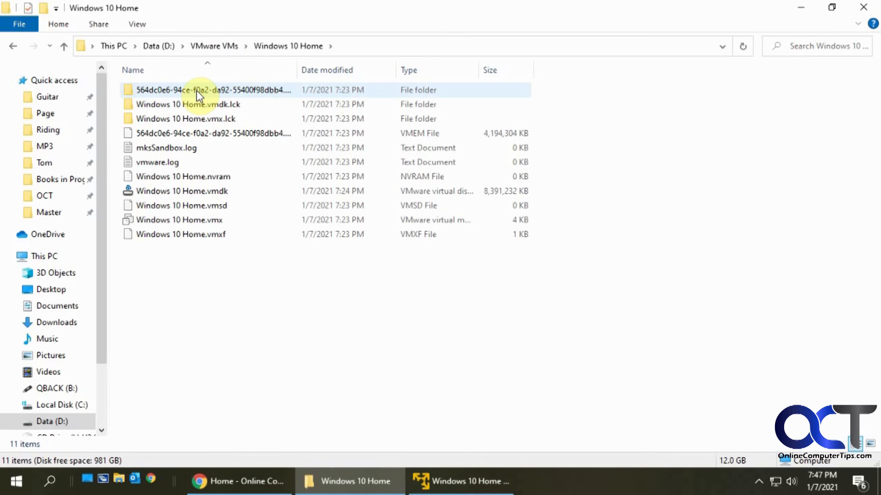
{"action": "left_click", "coordinate": [215, 192]}
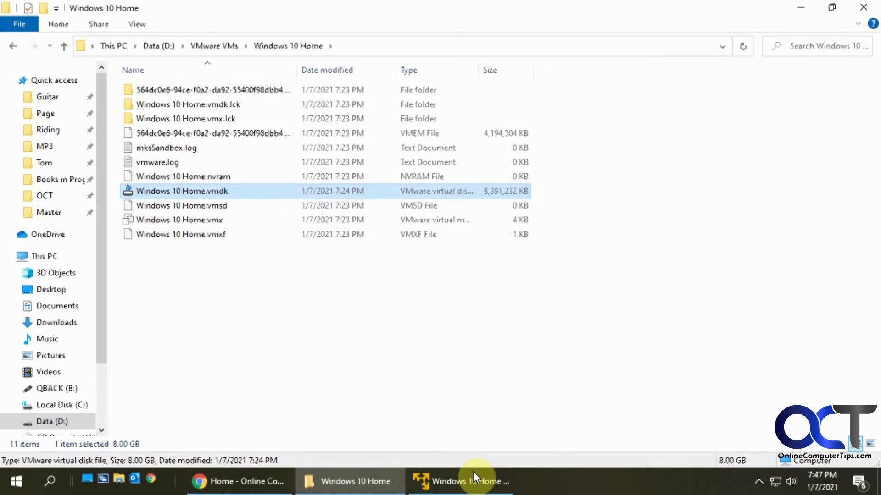
{"action": "left_click", "coordinate": [483, 488]}
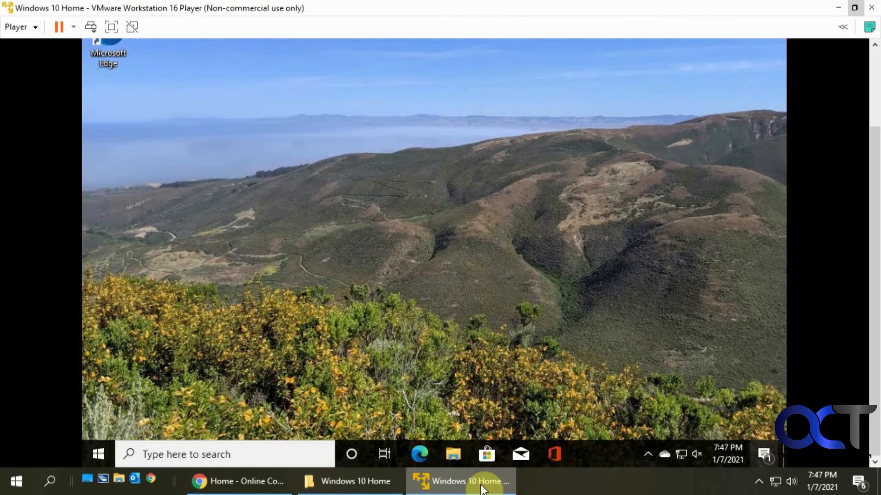
Step: Shut down the Windows 10 Home virtual machine from within its guest Windows
{"action": "left_click", "coordinate": [35, 28]}
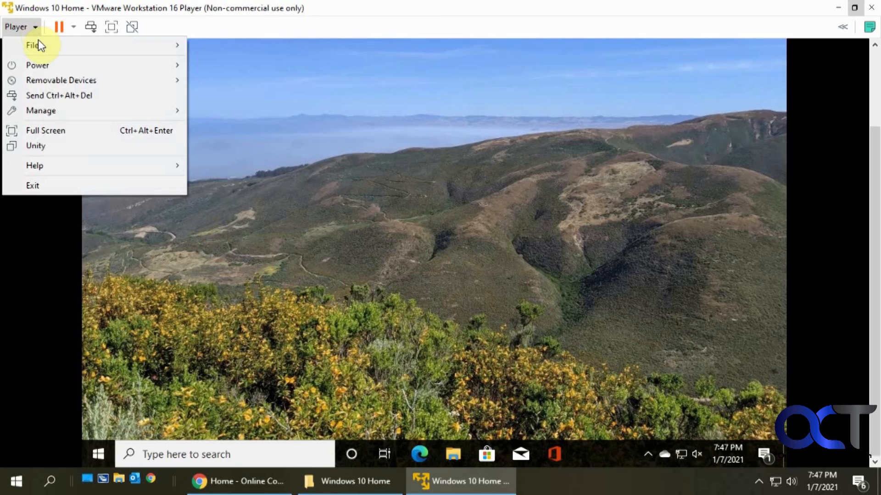
{"action": "mouse_move", "coordinate": [39, 42]}
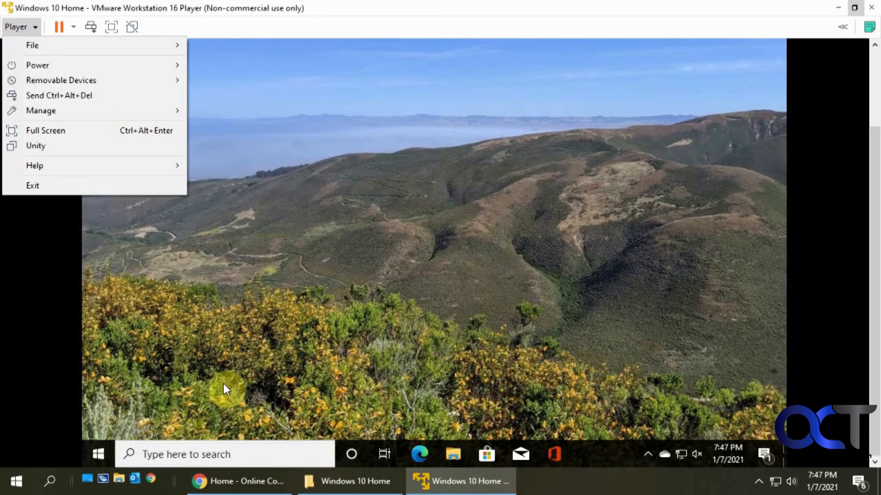
{"action": "left_click", "coordinate": [103, 450]}
{"action": "left_click", "coordinate": [102, 450]}
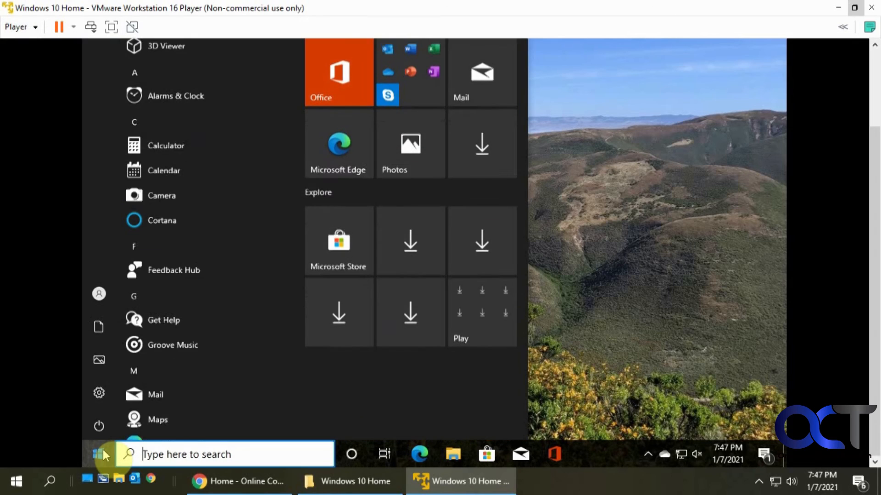
{"action": "left_click", "coordinate": [101, 418]}
{"action": "left_click", "coordinate": [131, 368]}
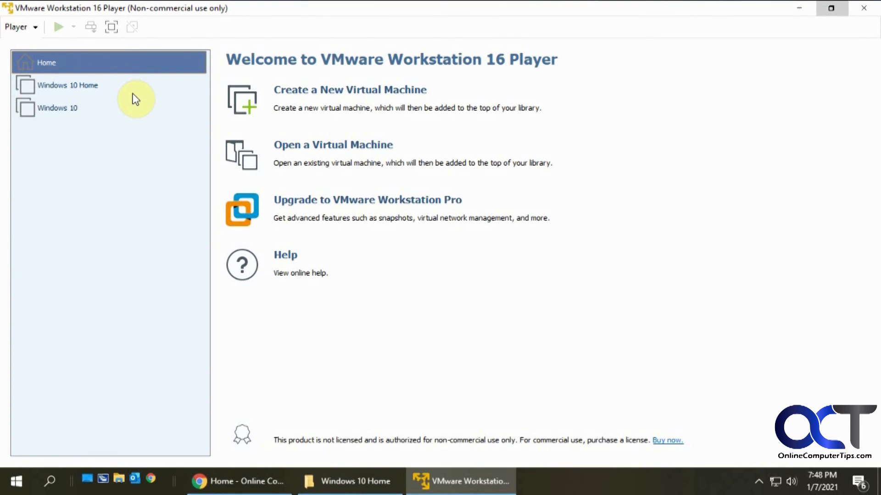
Step: Compare the details of the Windows 10 Home and Windows 10 virtual machines in the library
{"action": "left_click", "coordinate": [88, 85]}
{"action": "left_click", "coordinate": [69, 109]}
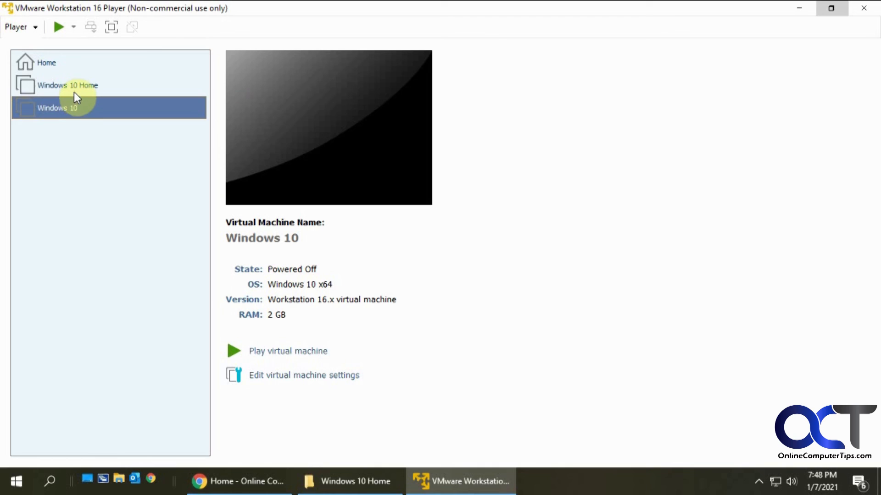
{"action": "left_click", "coordinate": [74, 89]}
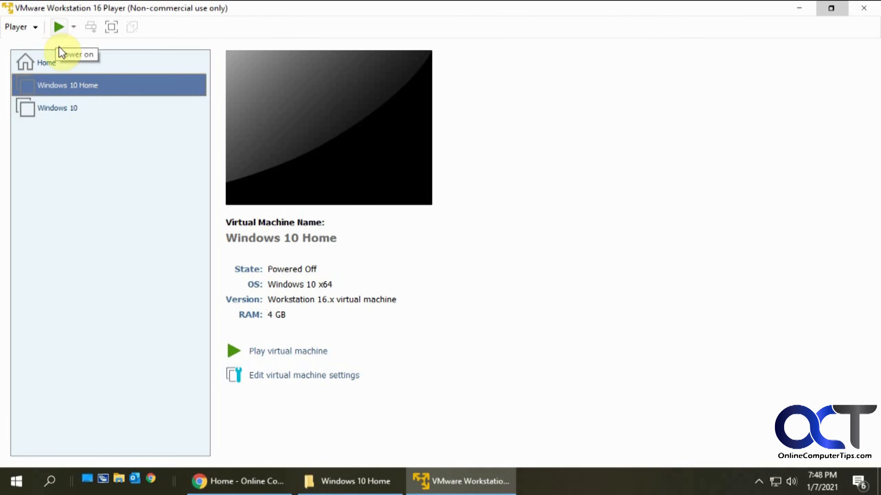